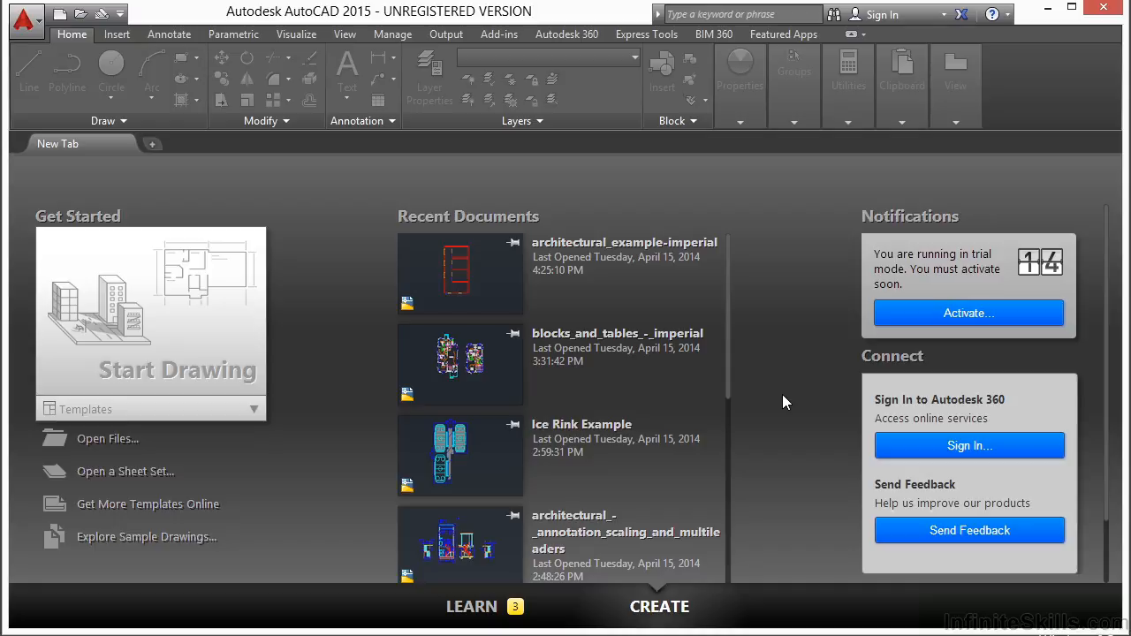
Open the drawing architectural_example-imperial.dwg from the 09 folder.
{"action": "left_click", "coordinate": [97, 442]}
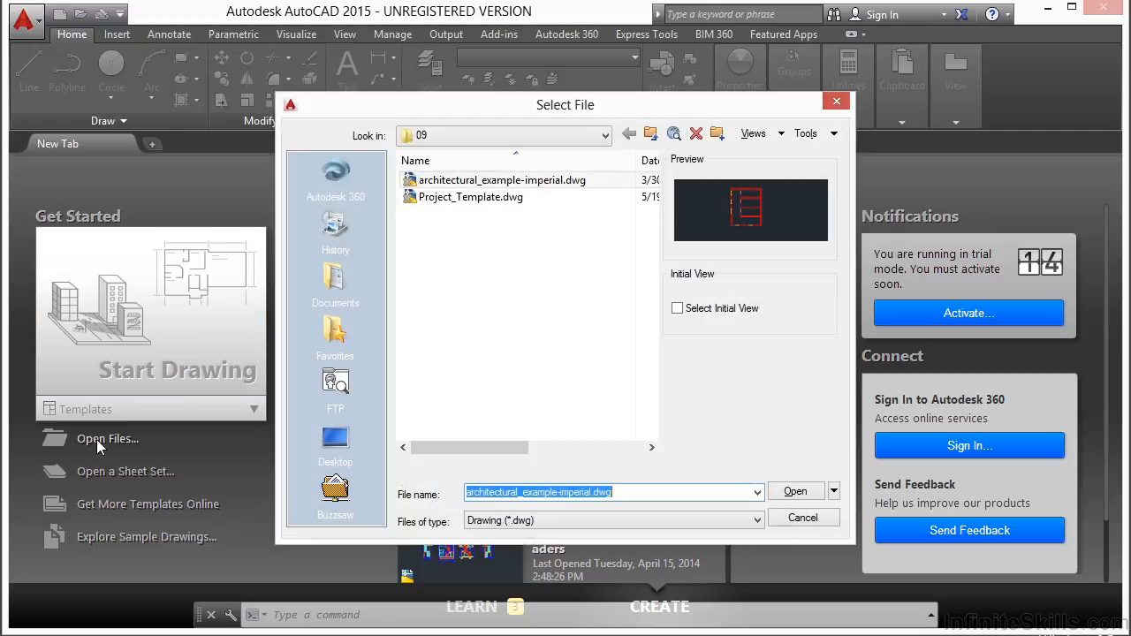
{"action": "left_click", "coordinate": [477, 182]}
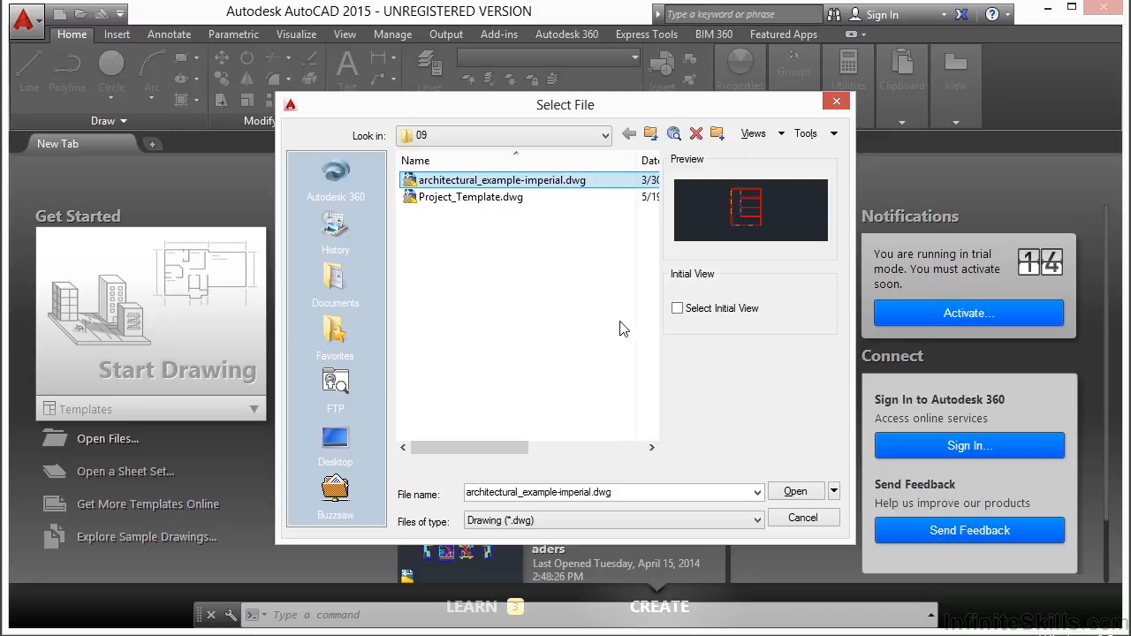
{"action": "left_click", "coordinate": [799, 492]}
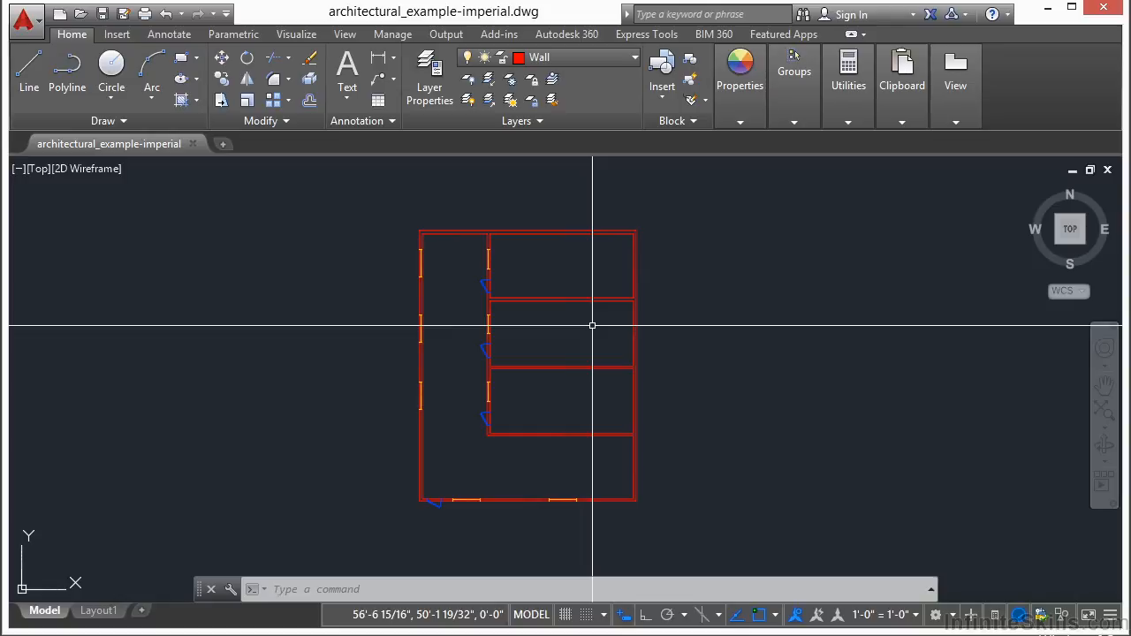
Display the object properties and inspect those of the inner wall line along the top of the upper-left room.
{"action": "key", "text": "ctrl+1"}
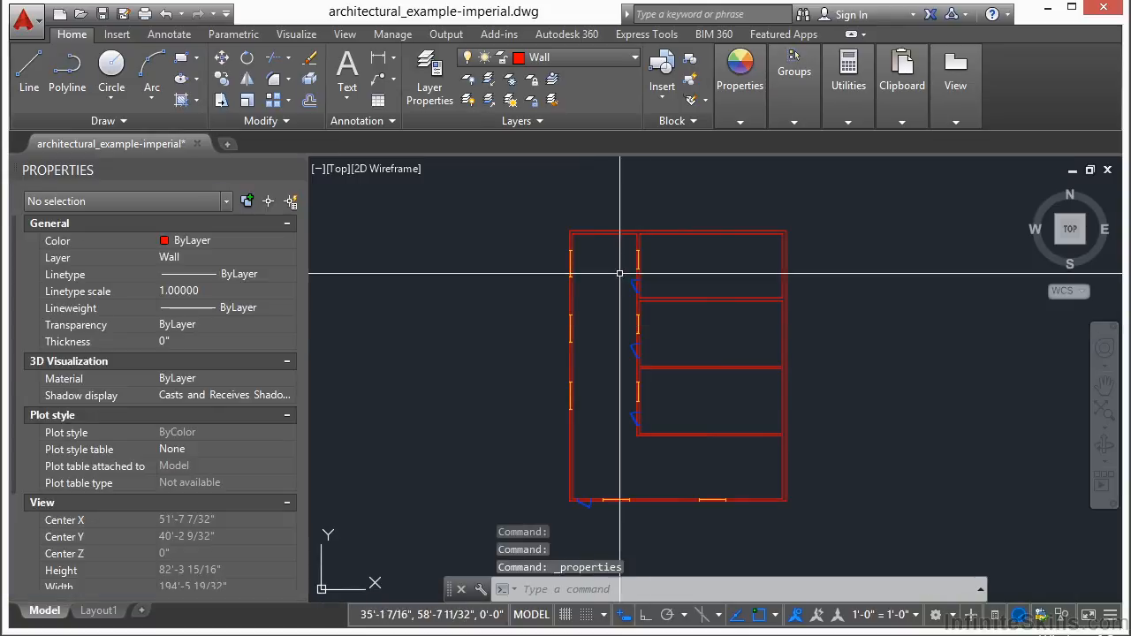
{"action": "scroll", "coordinate": [624, 245], "scroll_direction": "up", "scroll_amount": 2}
{"action": "left_click", "coordinate": [661, 255]}
{"action": "scroll", "coordinate": [669, 255], "scroll_direction": "up", "scroll_amount": 4}
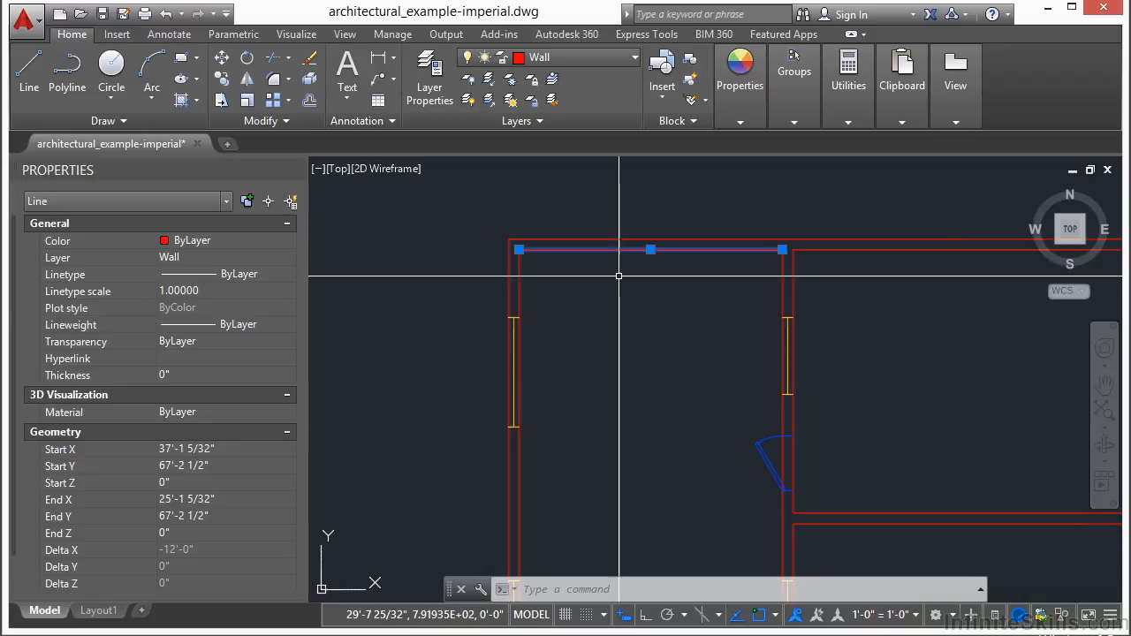
{"action": "key", "text": "Escape"}
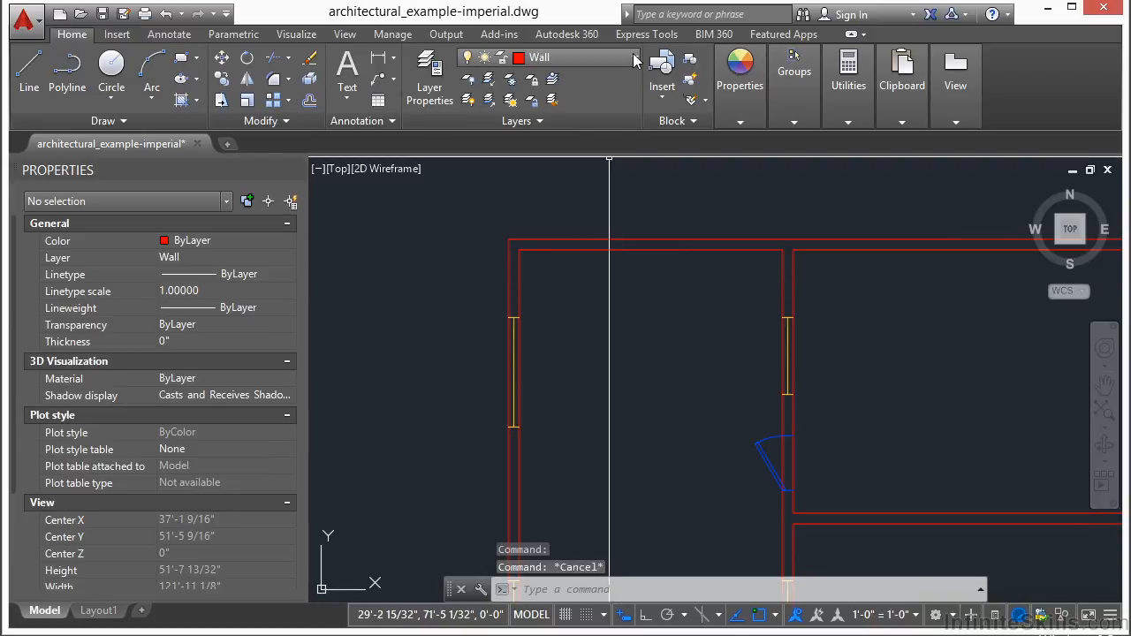
Change the colour of the Wall layer to yellow in the layer properties.
{"action": "left_click", "coordinate": [430, 72]}
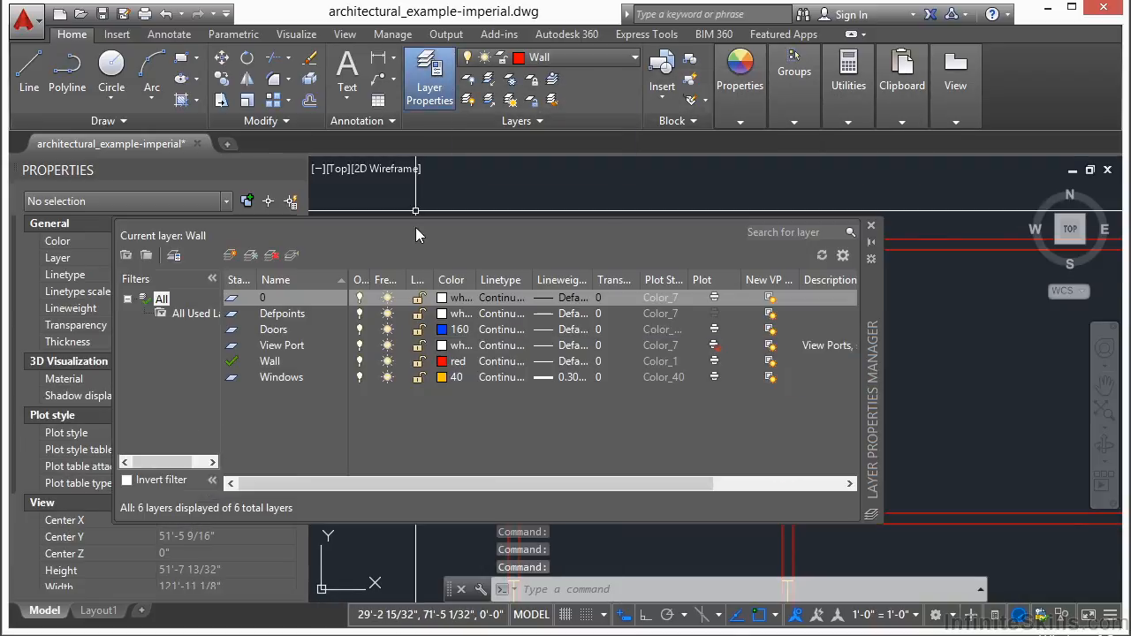
{"action": "left_click", "coordinate": [281, 362]}
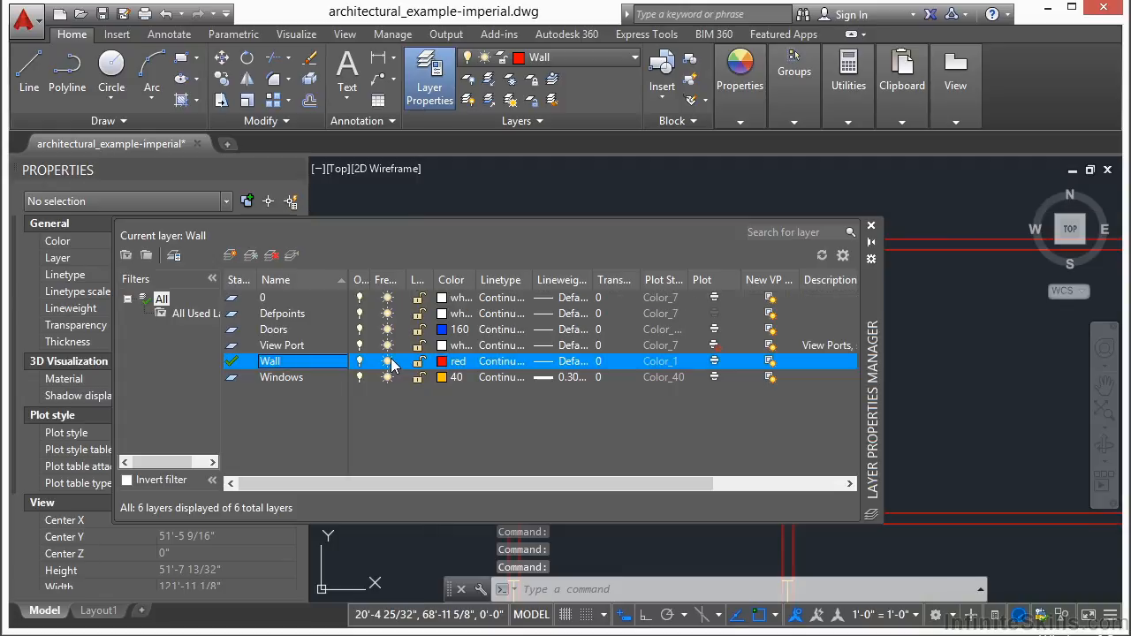
{"action": "left_click", "coordinate": [455, 369]}
{"action": "left_click", "coordinate": [444, 365]}
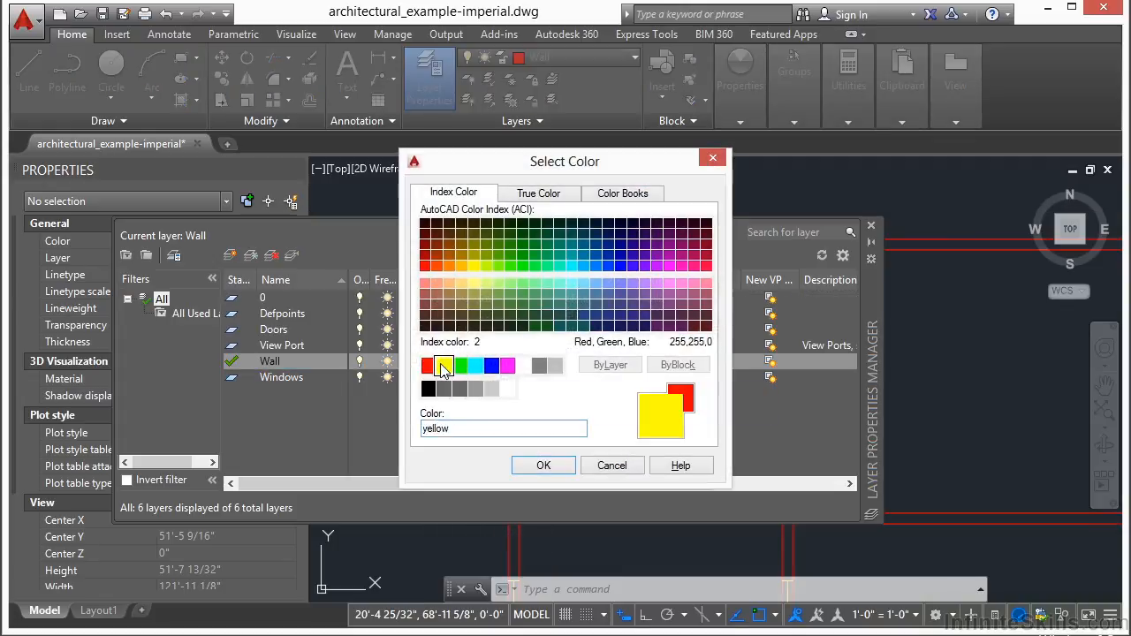
{"action": "left_click", "coordinate": [535, 464]}
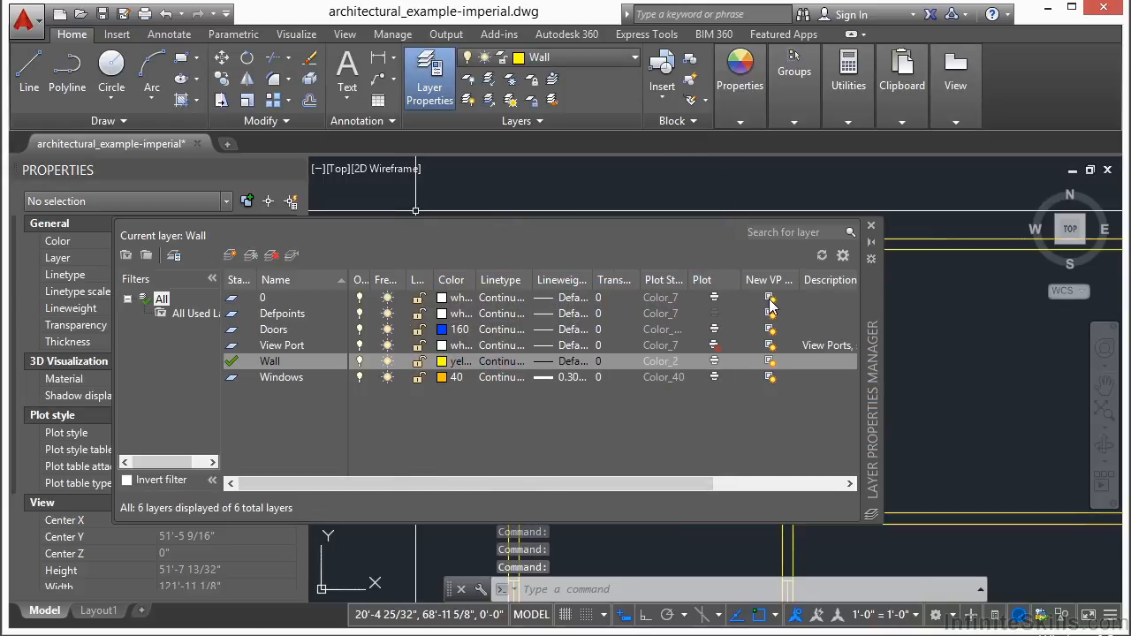
{"action": "left_click", "coordinate": [871, 226]}
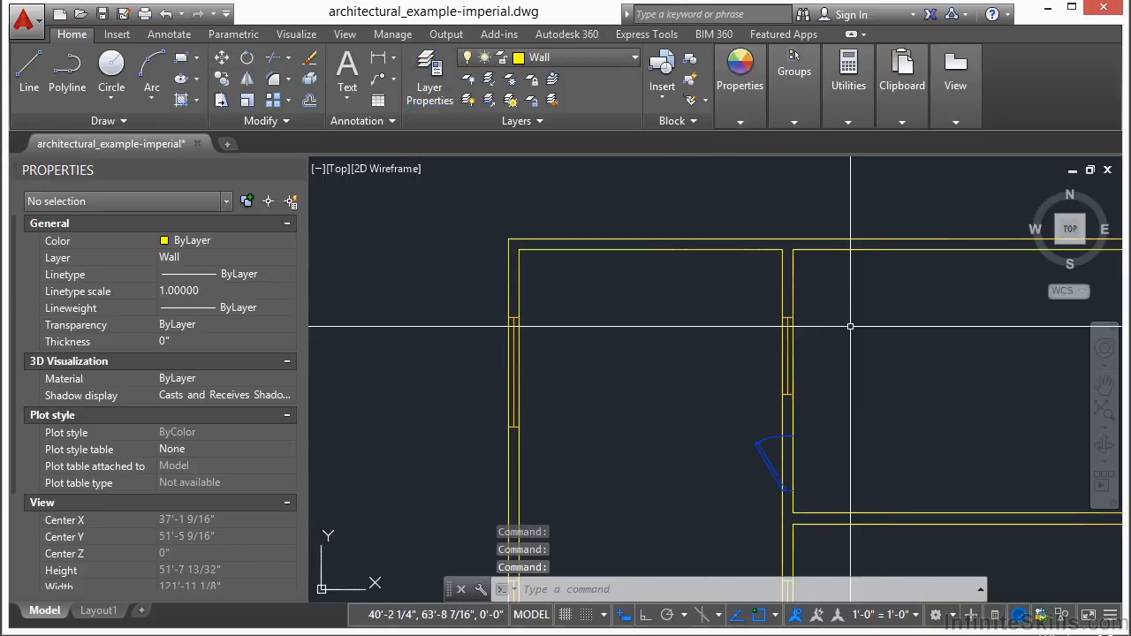
Override the colour of the four wall lines forming the plan's upper-left corner to Red.
{"action": "left_click", "coordinate": [672, 250]}
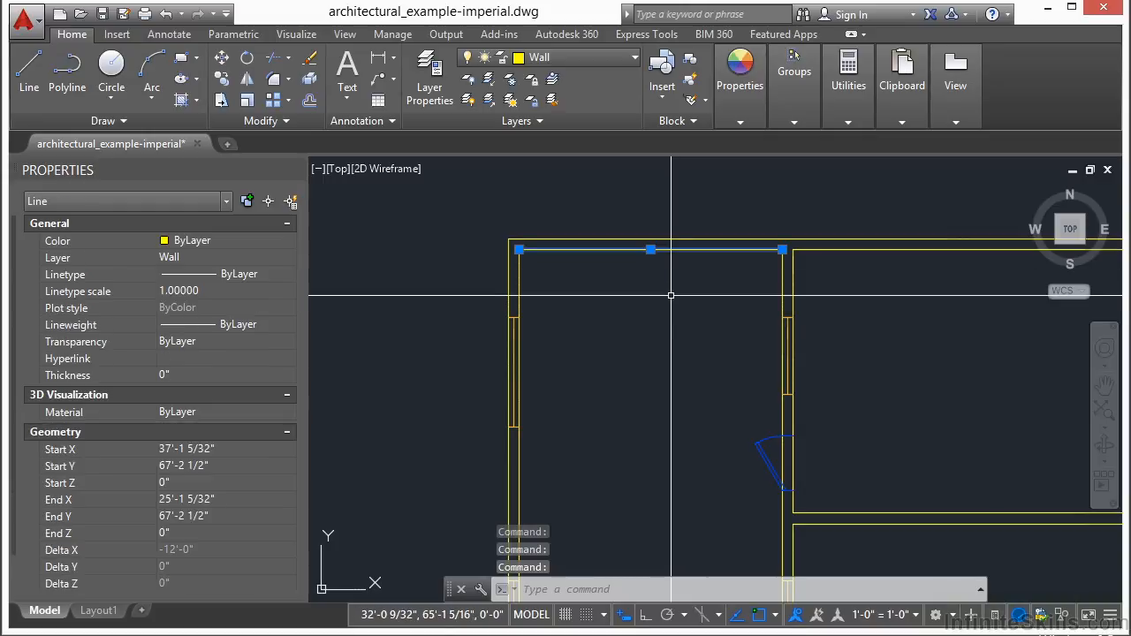
{"action": "left_click", "coordinate": [562, 222]}
{"action": "left_click", "coordinate": [482, 281]}
{"action": "left_click", "coordinate": [216, 241]}
{"action": "left_click", "coordinate": [216, 241]}
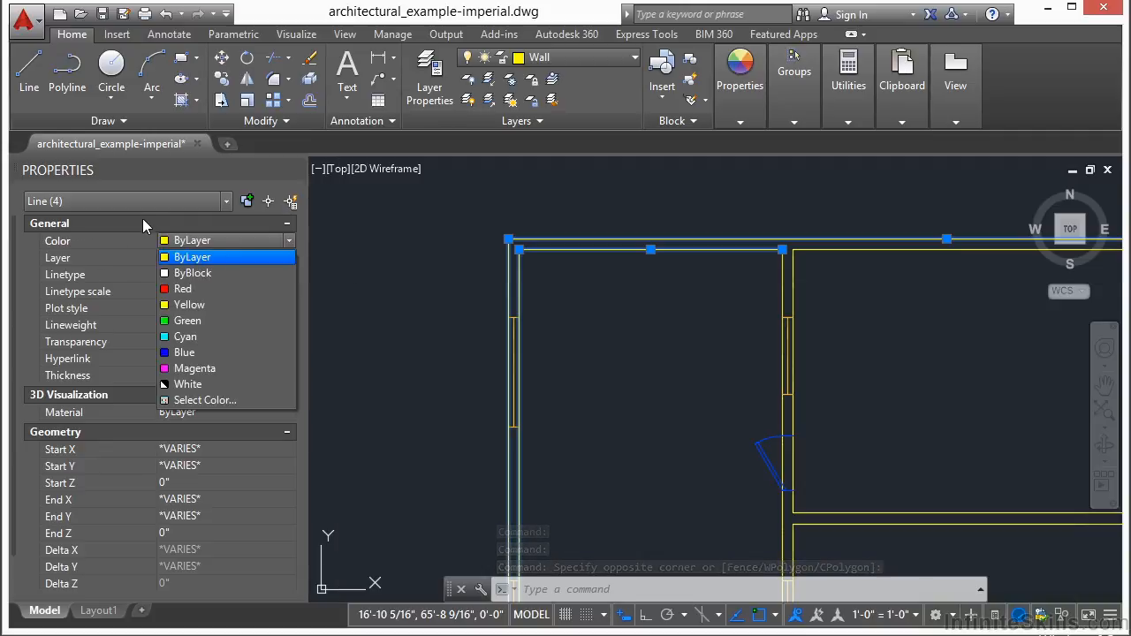
{"action": "left_click", "coordinate": [188, 289]}
{"action": "key", "text": "Escape"}
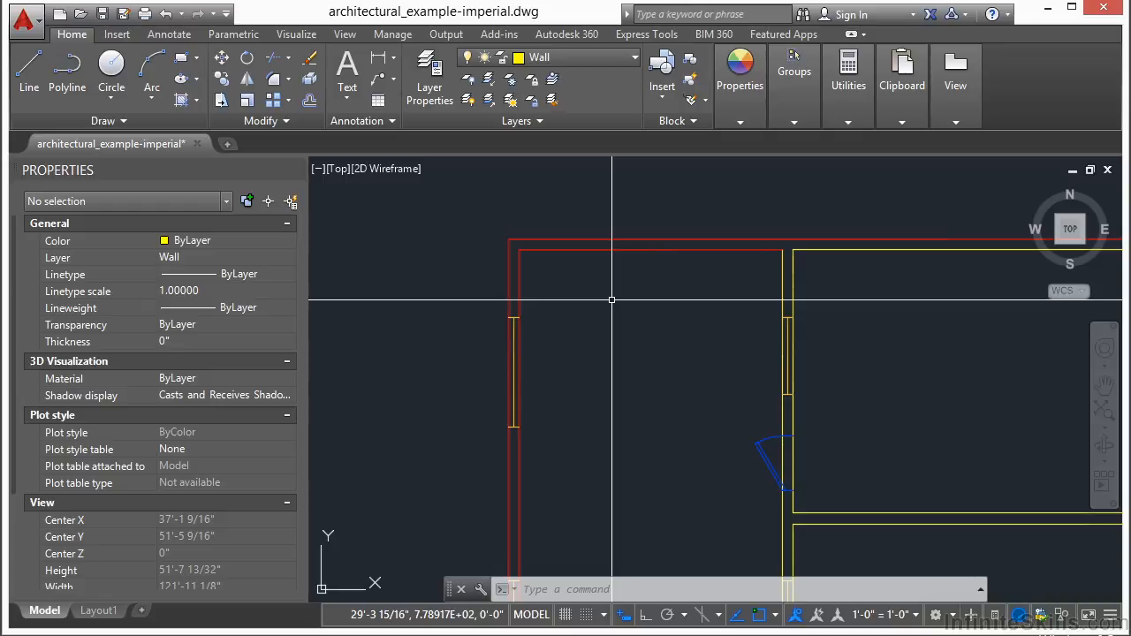
Change the Wall layer's colour to magenta.
{"action": "left_click", "coordinate": [632, 57]}
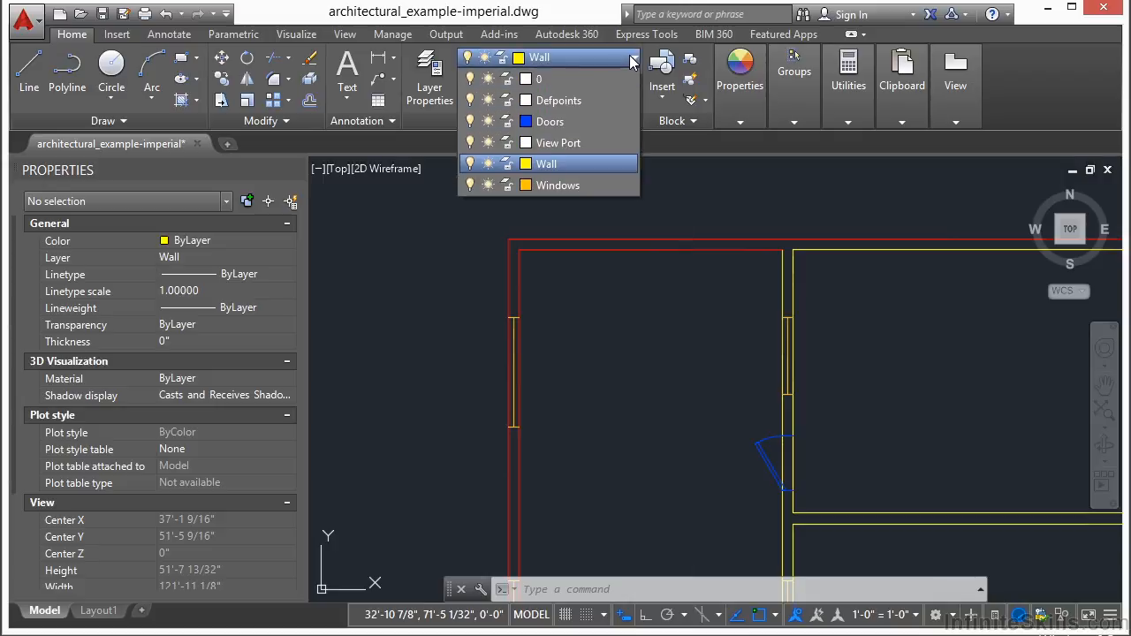
{"action": "left_click", "coordinate": [526, 164]}
{"action": "left_click", "coordinate": [507, 365]}
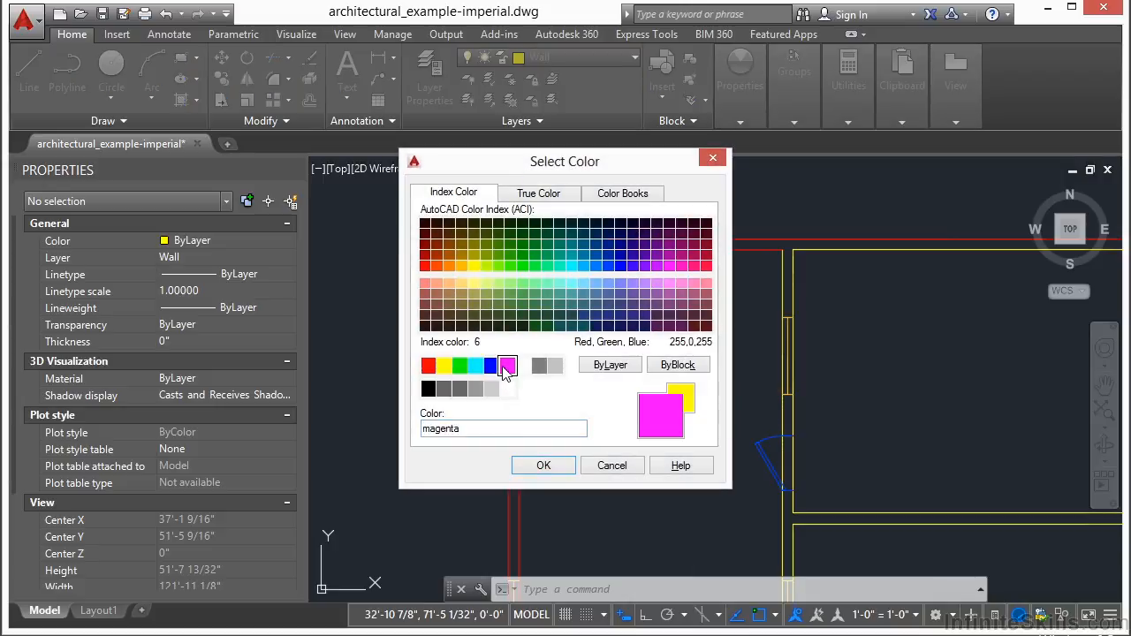
{"action": "left_click", "coordinate": [544, 465]}
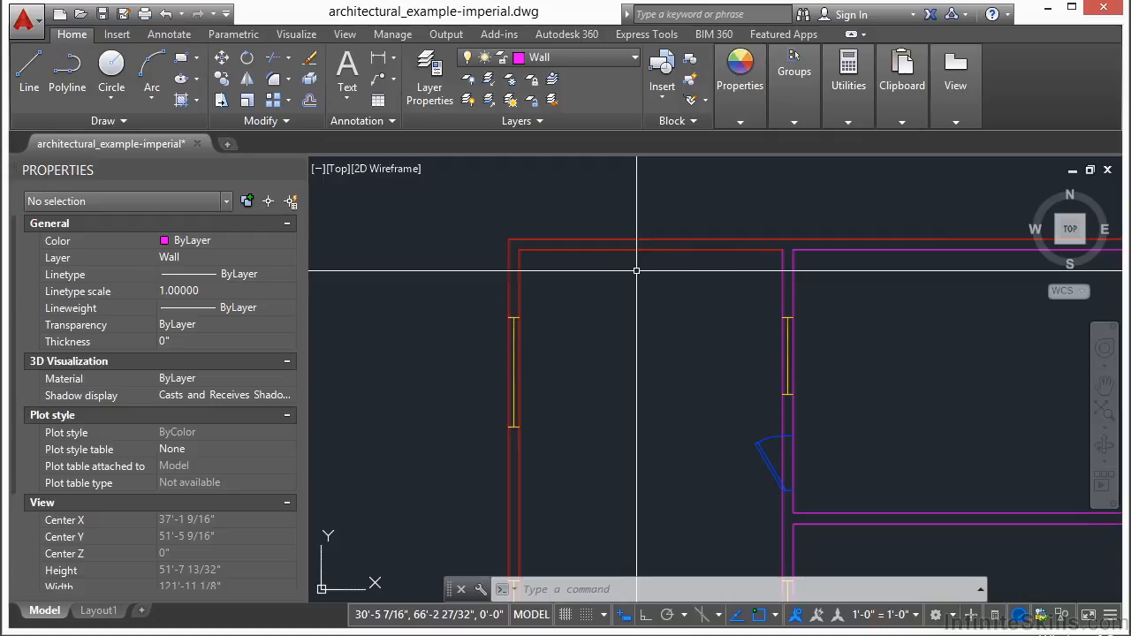
In Layout1, frame the viewport on the wall junction along the top of the floor plan and return to paper space.
{"action": "left_click", "coordinate": [98, 609]}
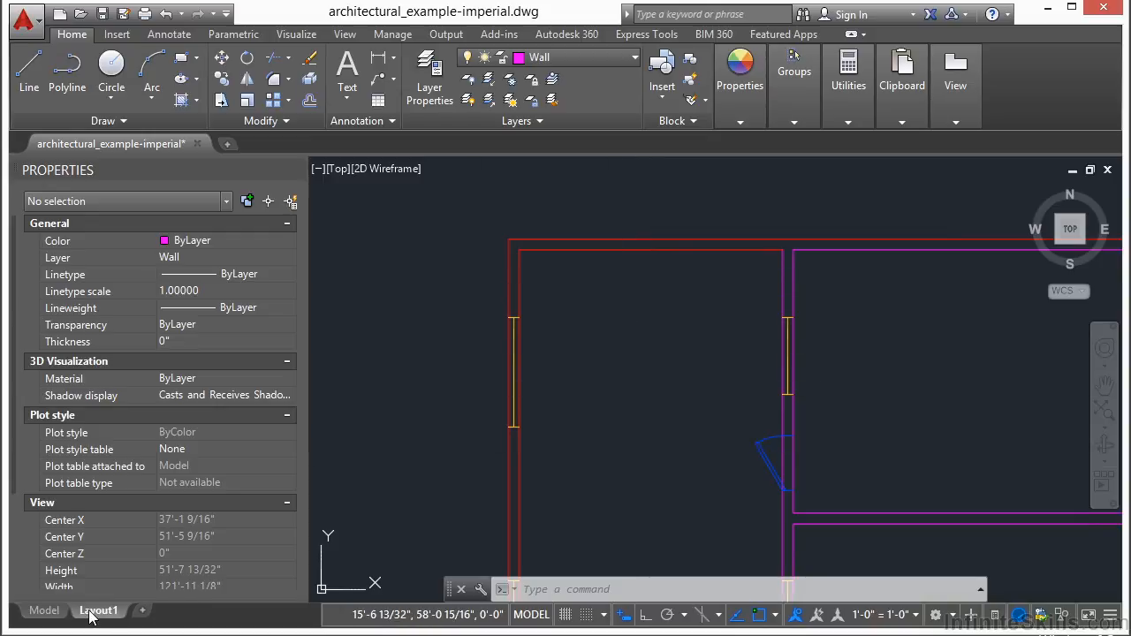
{"action": "double_click", "coordinate": [669, 338]}
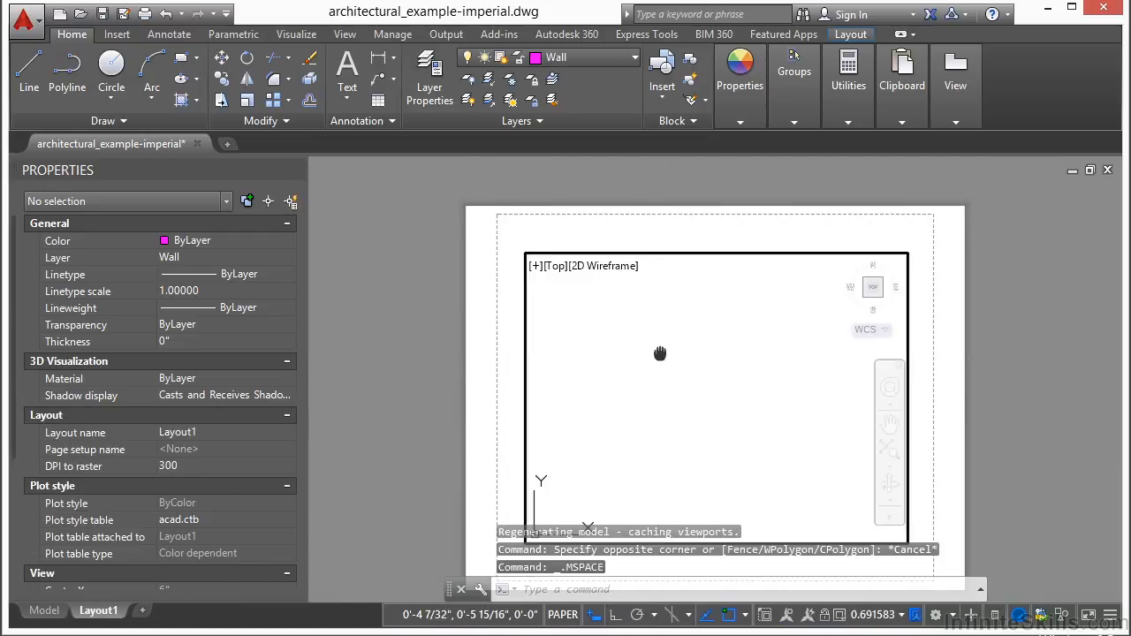
{"action": "middle_click", "coordinate": [669, 340]}
{"action": "middle_click", "coordinate": [669, 340]}
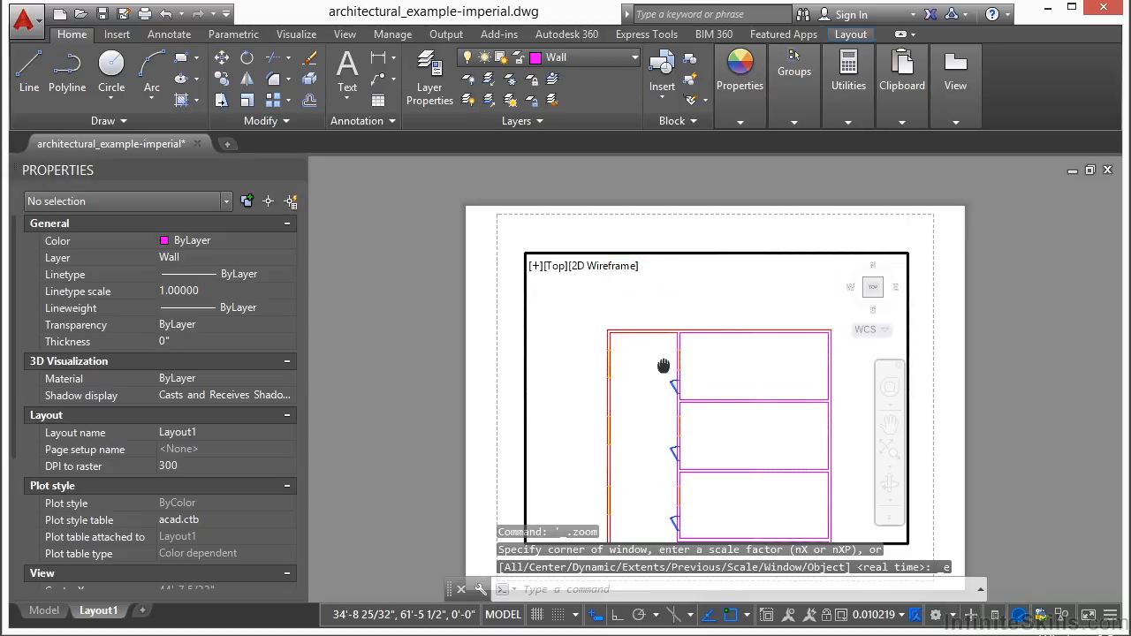
{"action": "scroll", "coordinate": [677, 319], "scroll_direction": "up", "scroll_amount": 8}
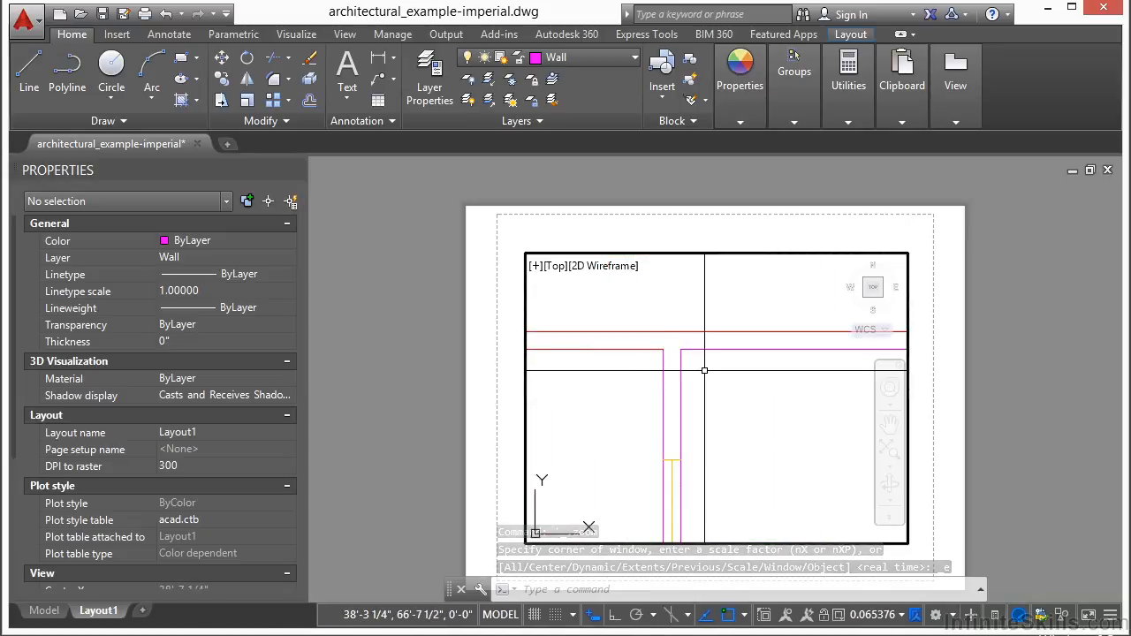
{"action": "double_click", "coordinate": [934, 372]}
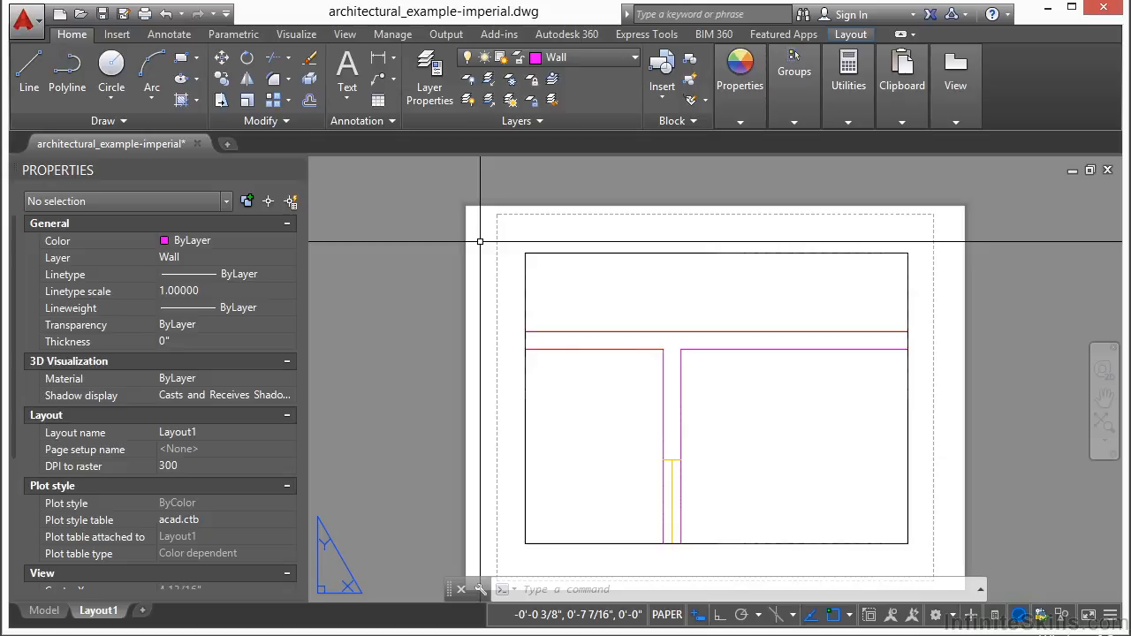
Set the Wall layer's colour to light grey, index 254.
{"action": "left_click", "coordinate": [619, 58]}
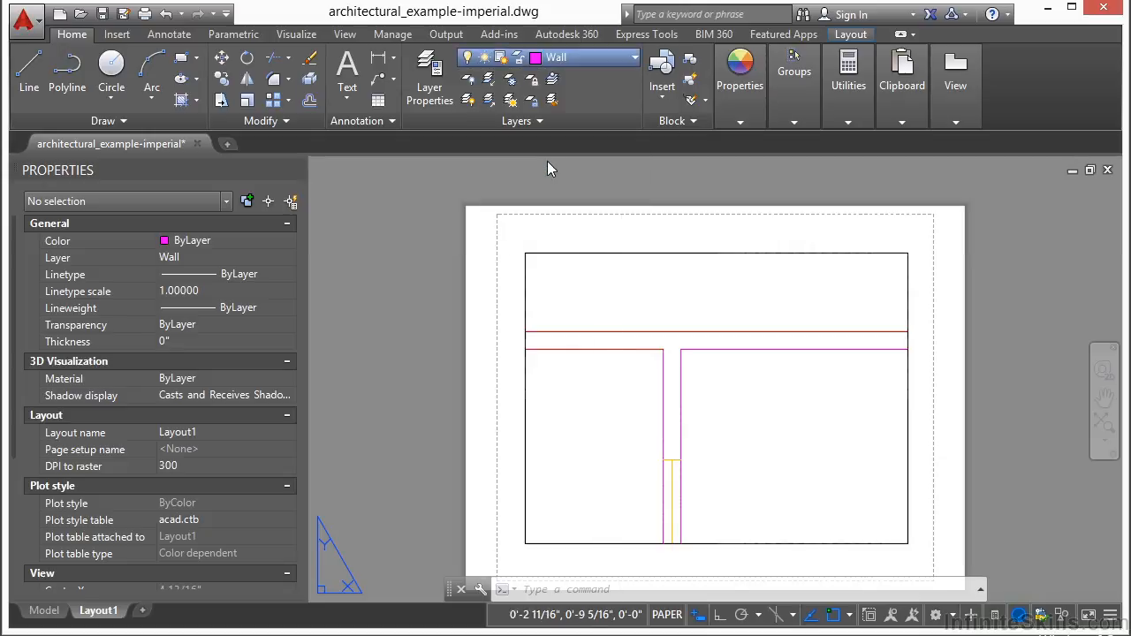
{"action": "left_click", "coordinate": [540, 167]}
{"action": "left_click", "coordinate": [491, 389]}
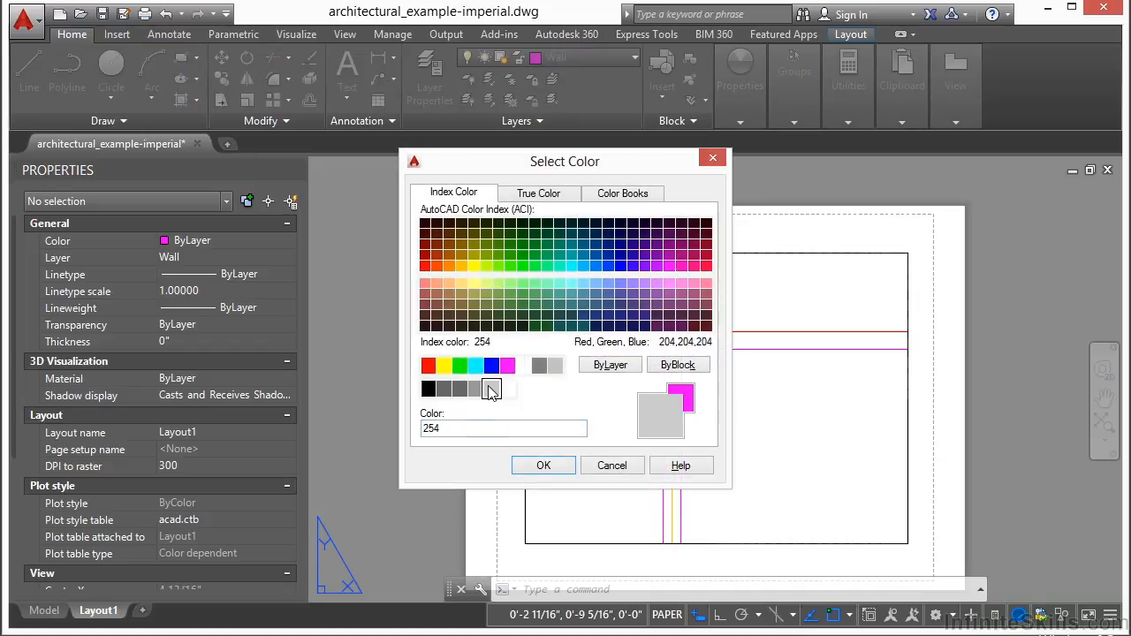
{"action": "left_click", "coordinate": [543, 466]}
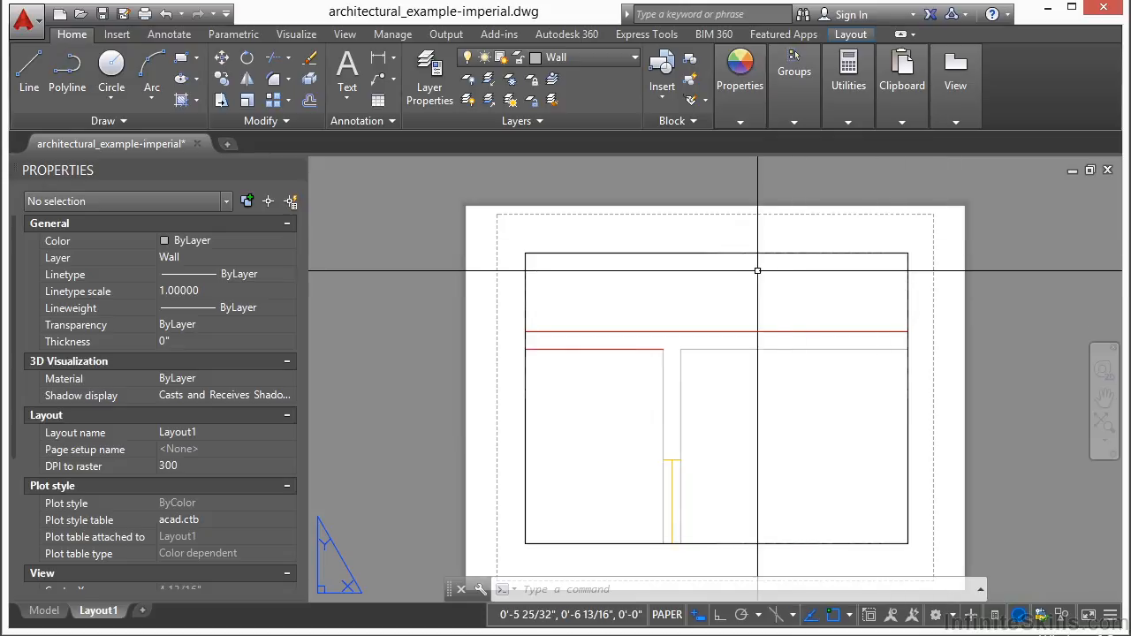
{"action": "scroll", "coordinate": [737, 271], "scroll_direction": "down", "scroll_amount": 2}
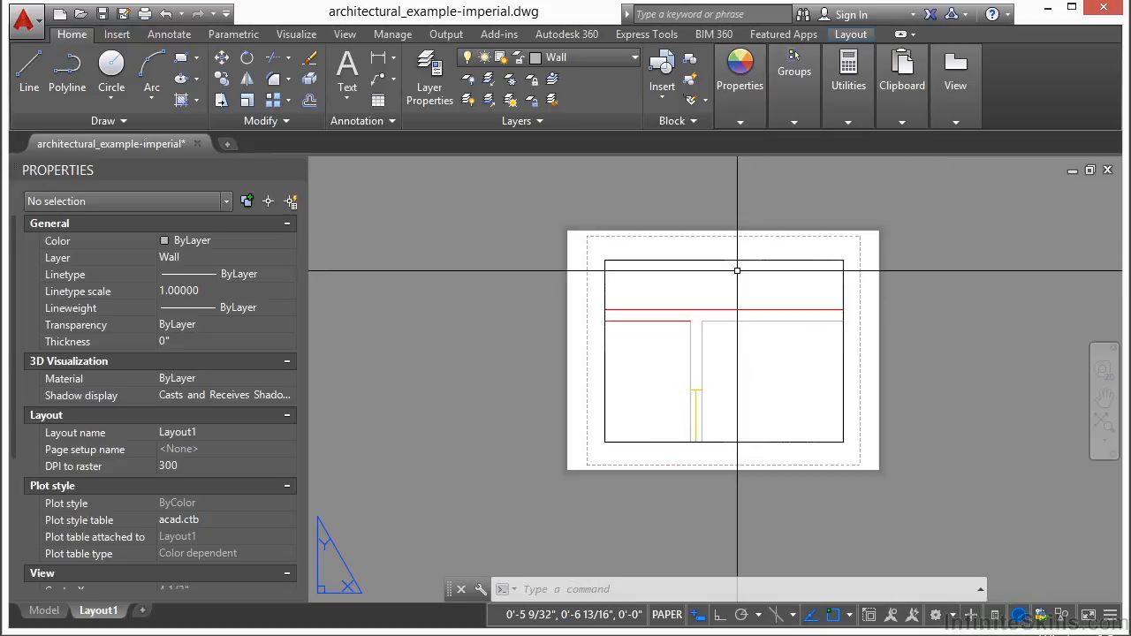